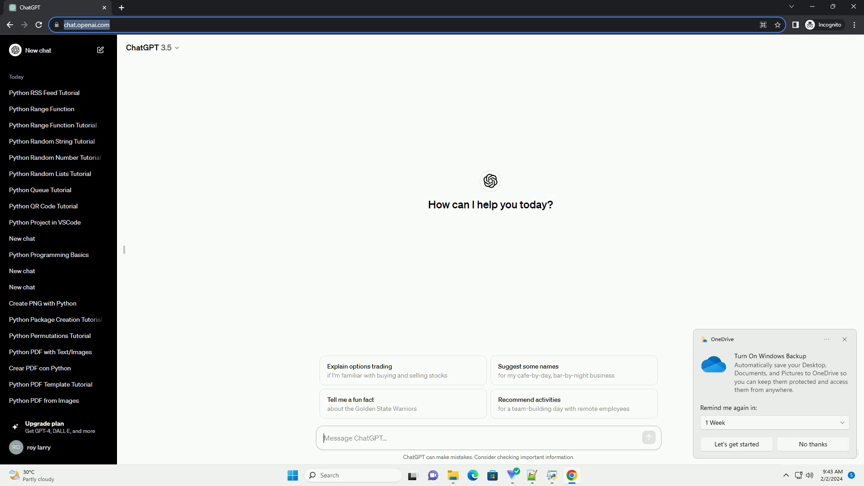
type("write an informative tutorial about python create rtsp stream with code example")
Send the request for an informative Python RTSP stream tutorial with an OpenCV code example.
key("Return")
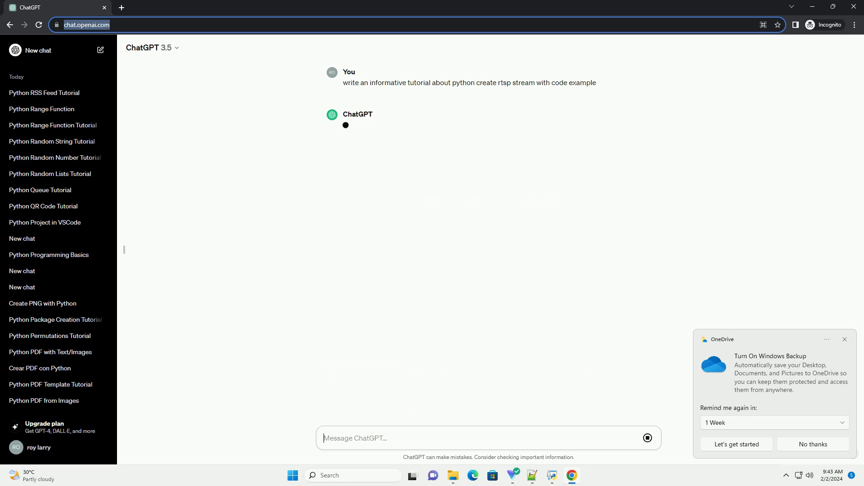